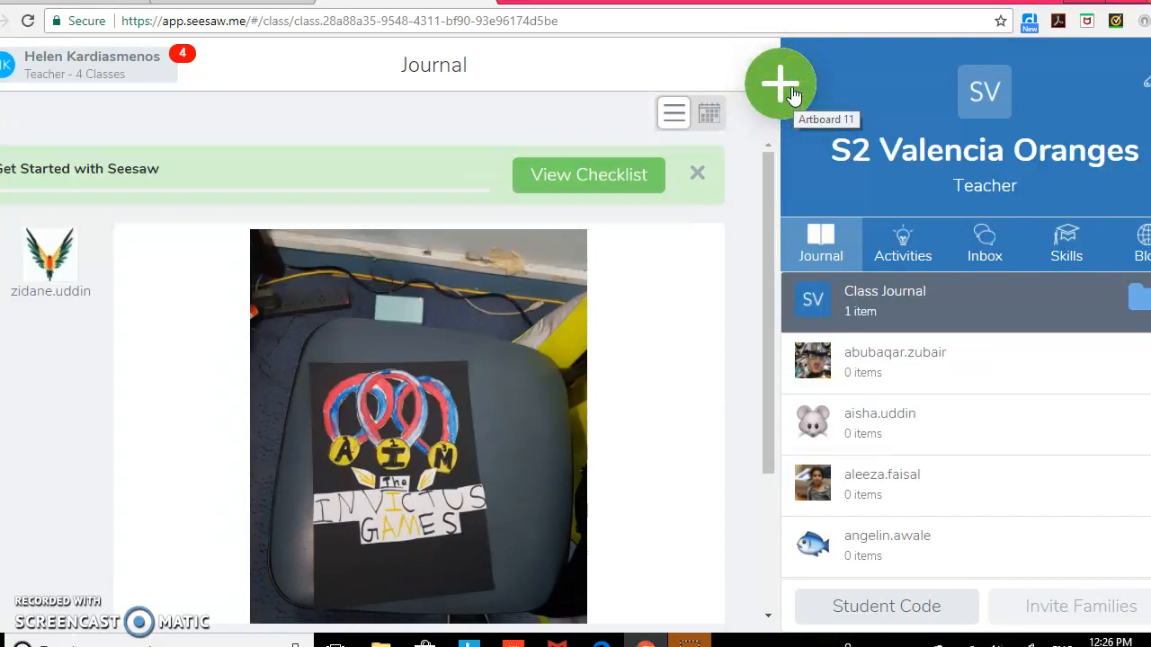
- Start a new post to the student journal in the S2 Valencia Oranges class
left_click(792, 95)
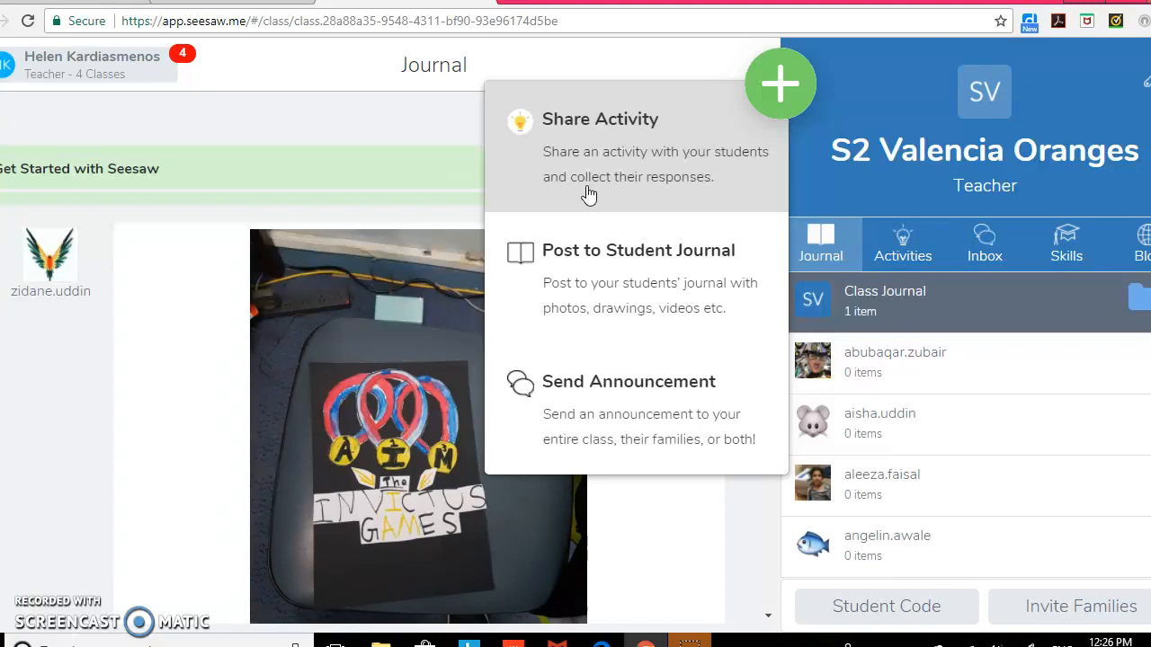
left_click(632, 306)
left_click(618, 423)
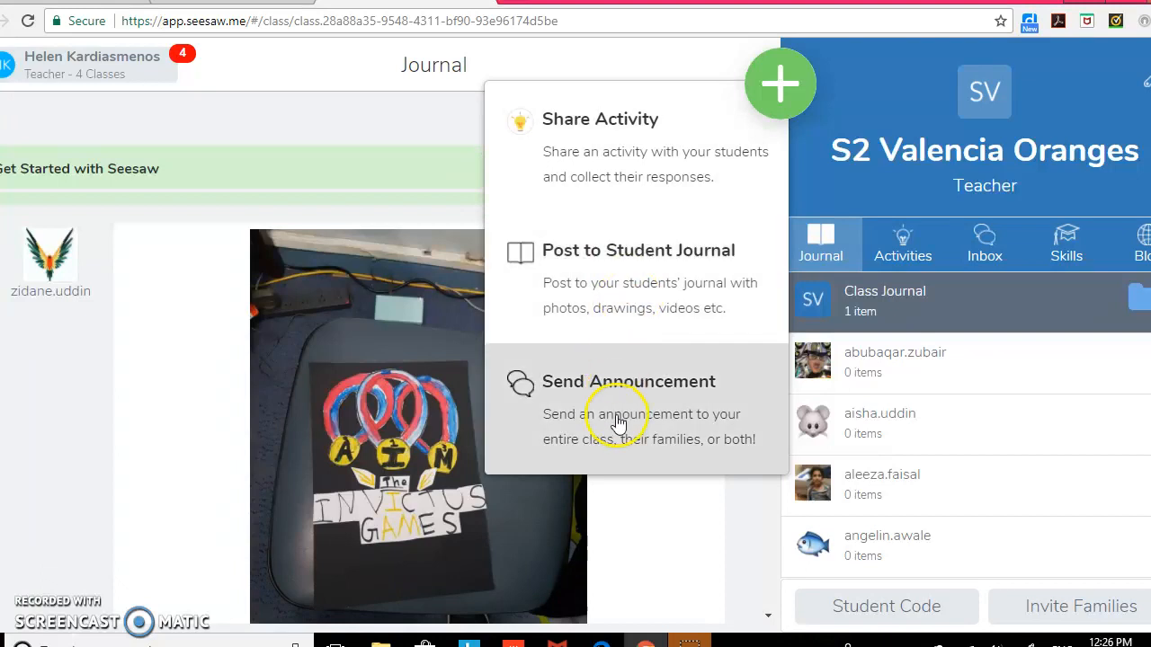
left_click(582, 268)
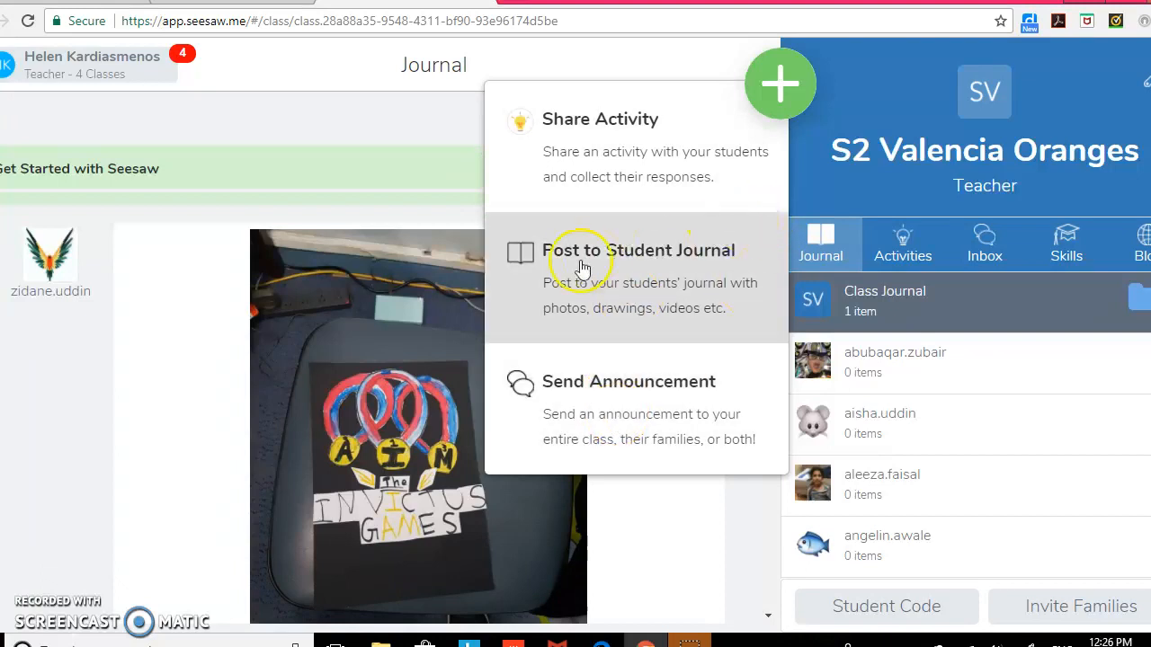
left_click(582, 268)
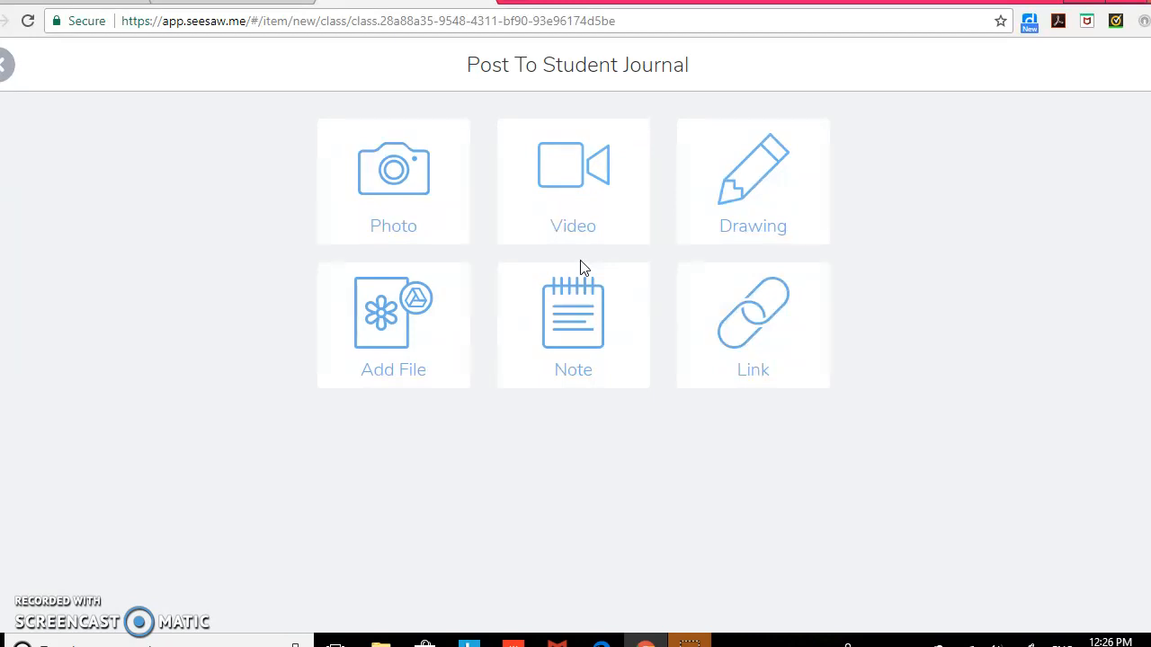
- Take a webcam photo of the Cross Country sign and accept it for the post
left_click(391, 170)
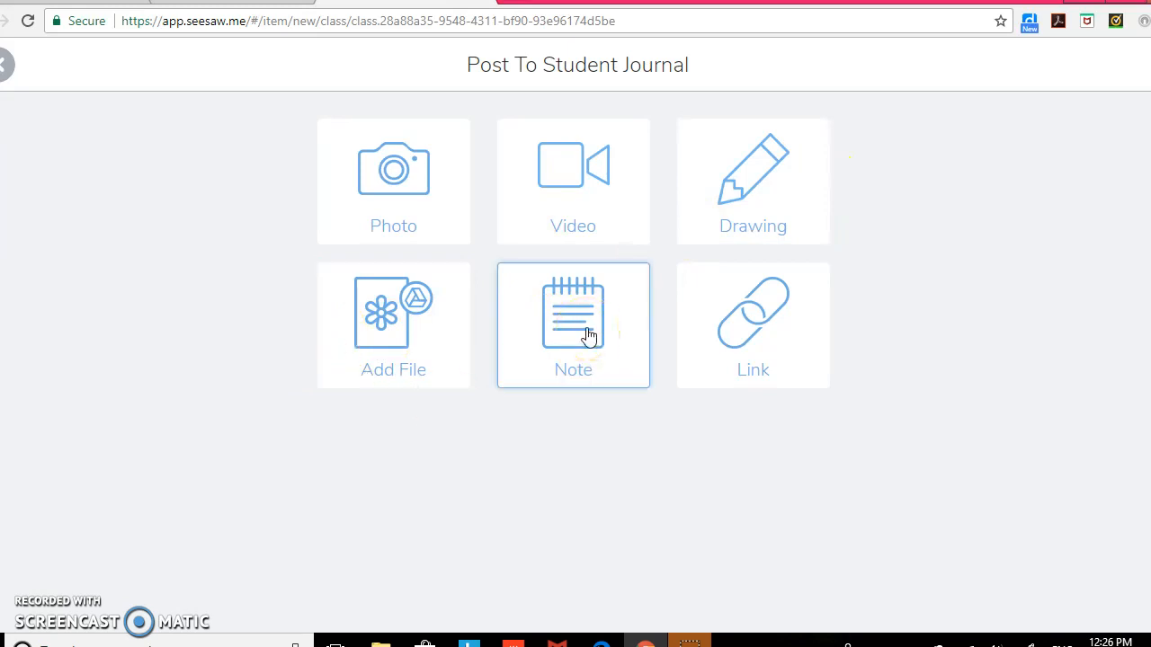
left_click(412, 225)
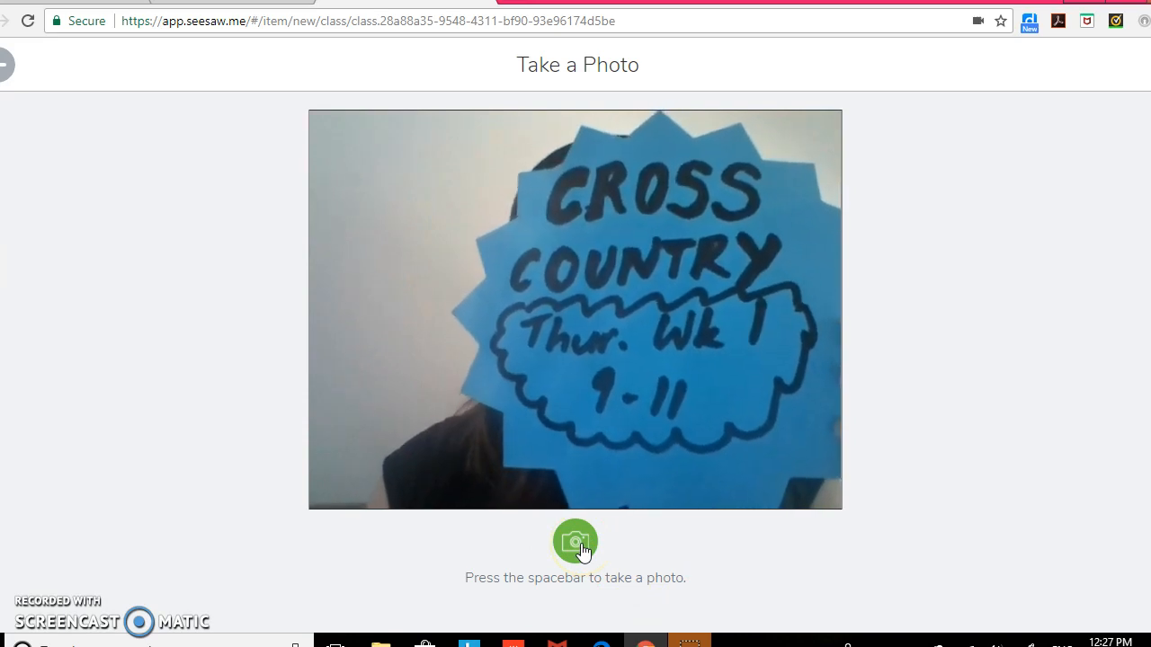
left_click(578, 545)
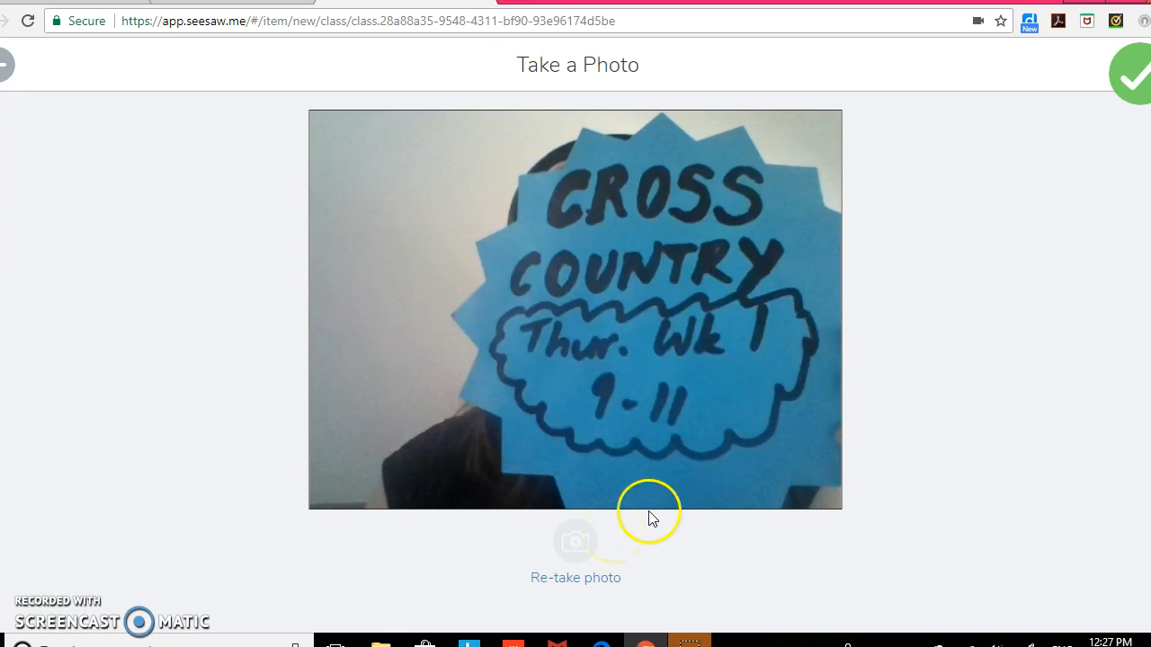
left_click(1138, 78)
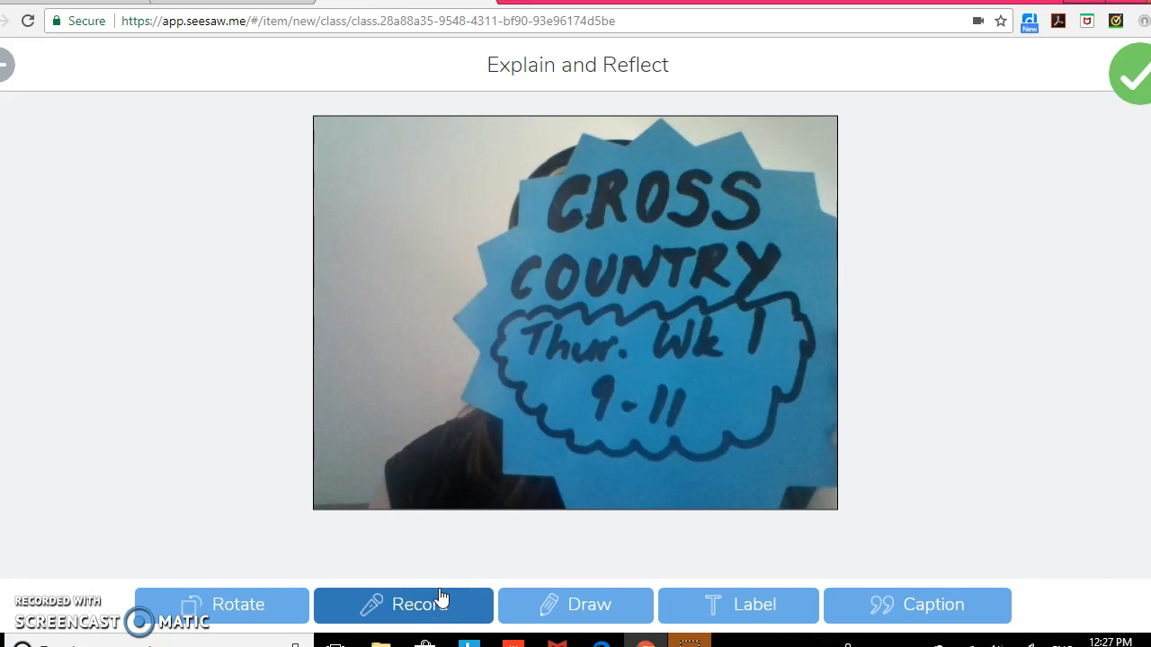
- Caption the photo "Cross Country Thursday Week 1, 9am to 11am, don't forget your runners!" and continue to the student selection
left_click(576, 590)
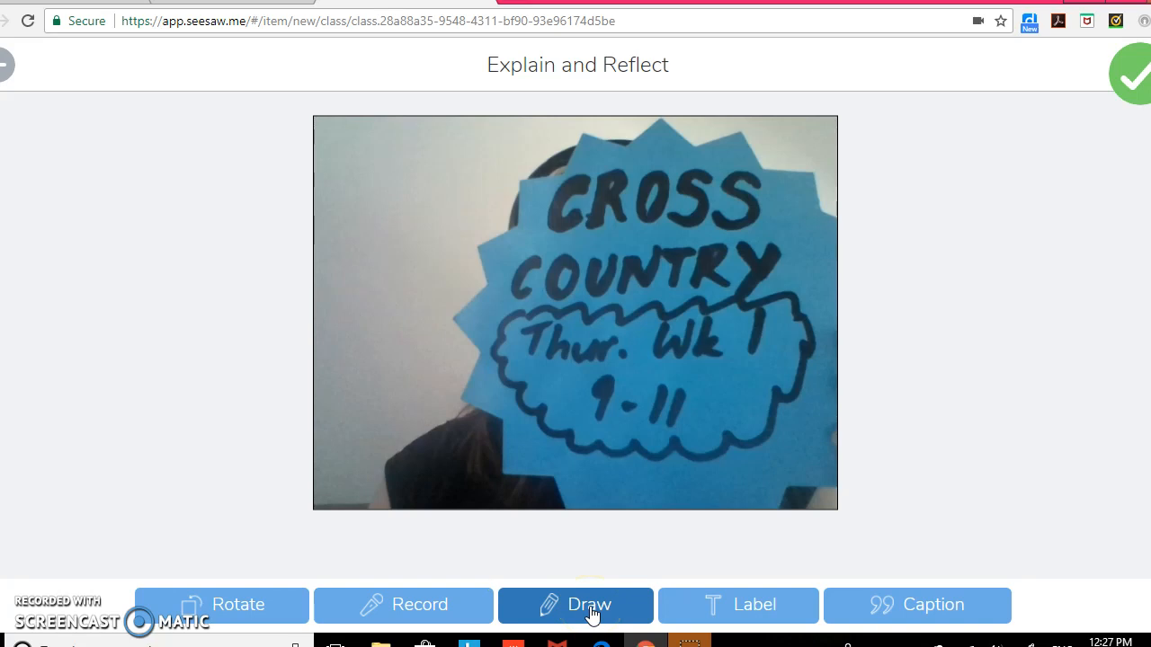
left_click(664, 617)
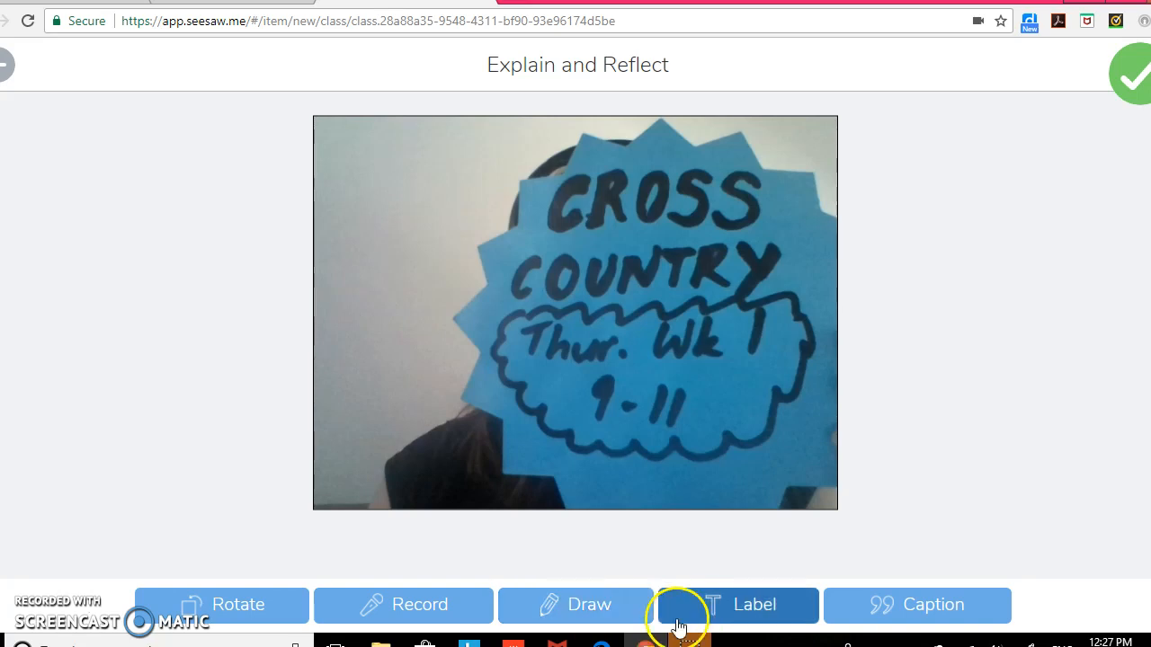
left_click(921, 593)
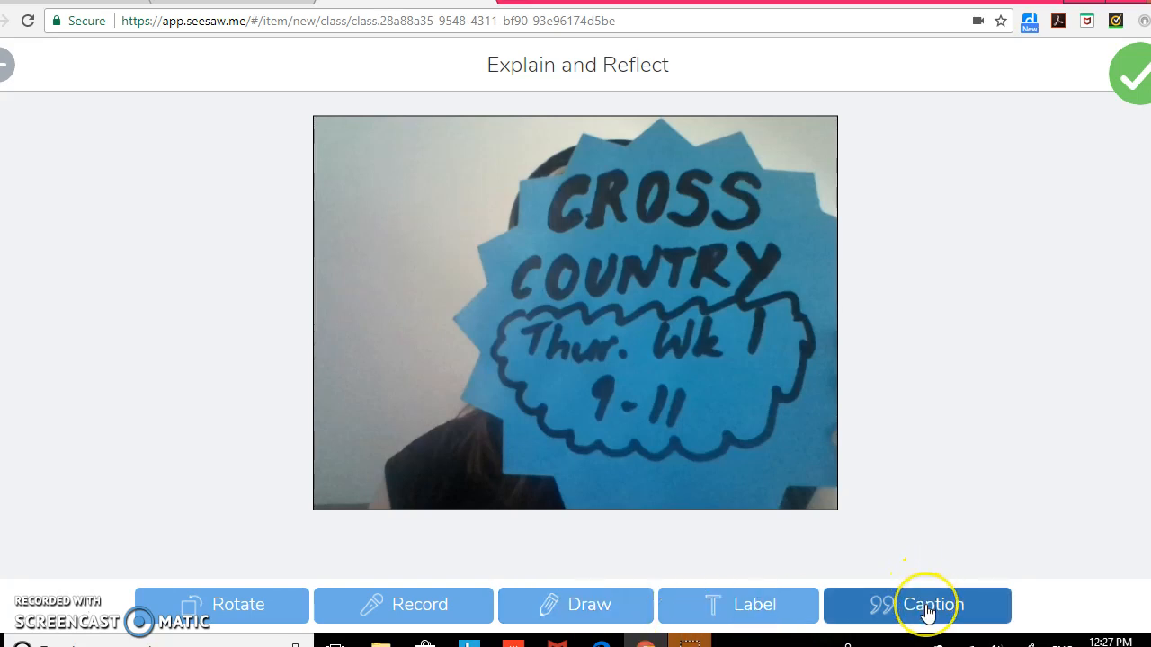
left_click(928, 611)
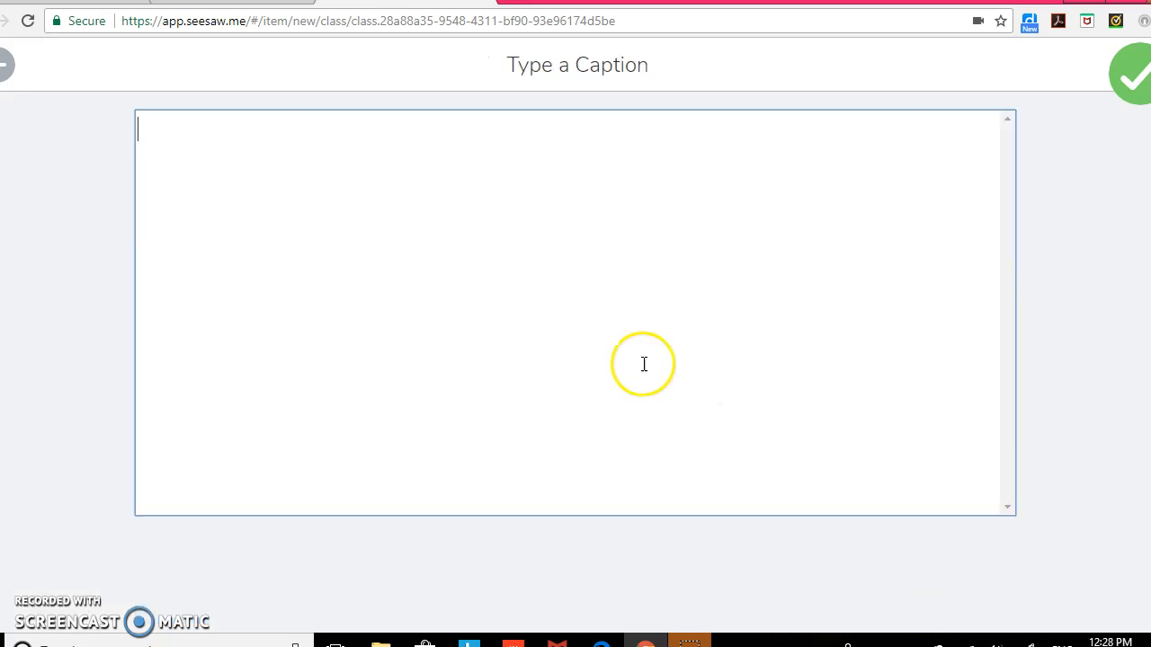
type("Cross C")
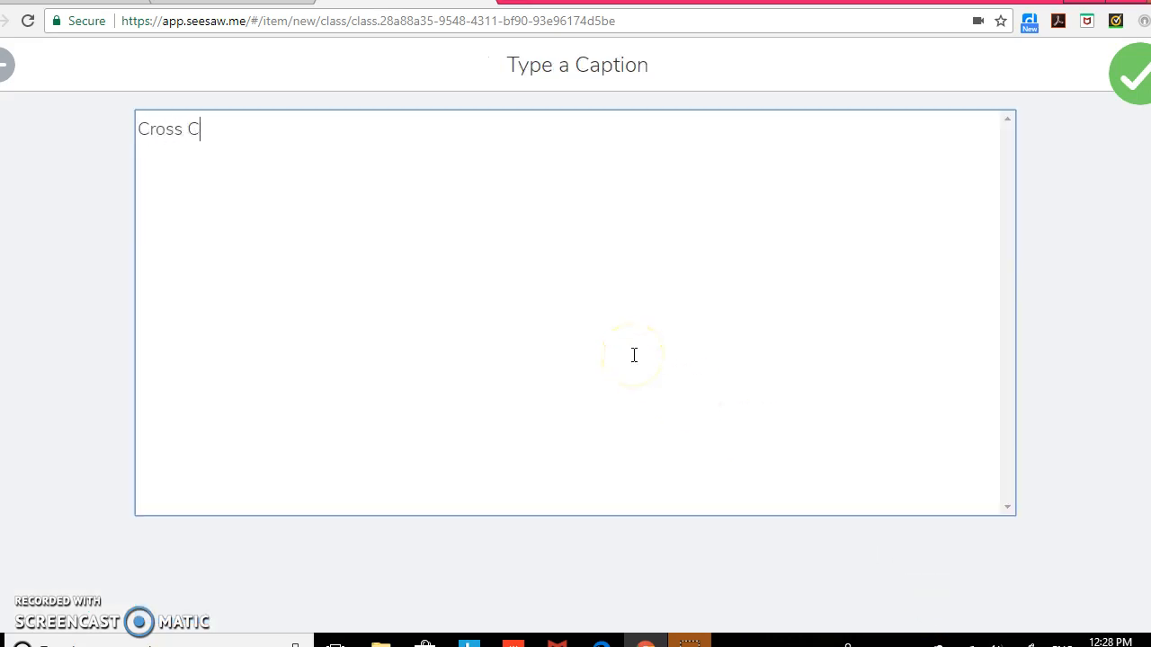
type("ountry Thursday Week 1")
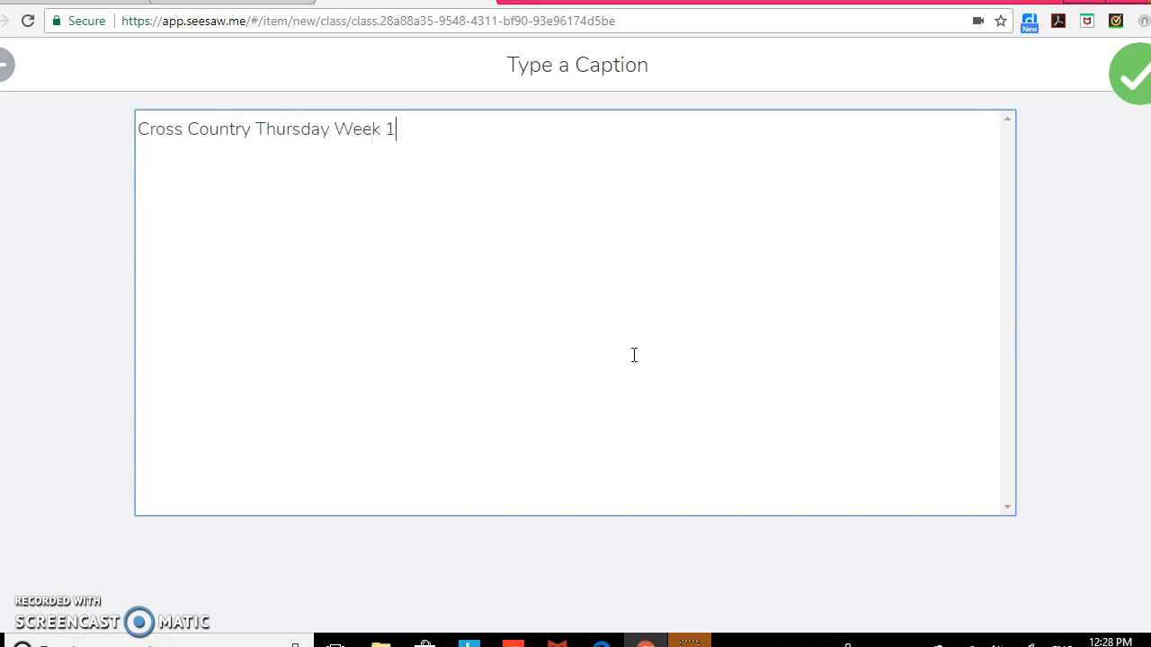
type(", 9am to 11a")
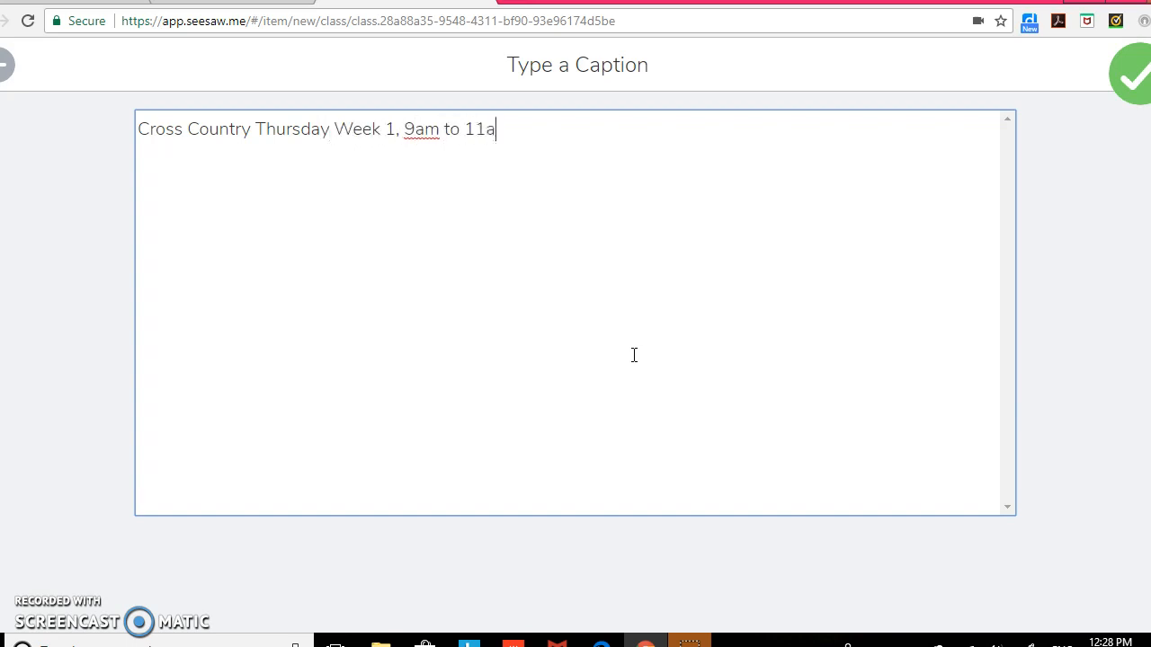
type("m, don't forf")
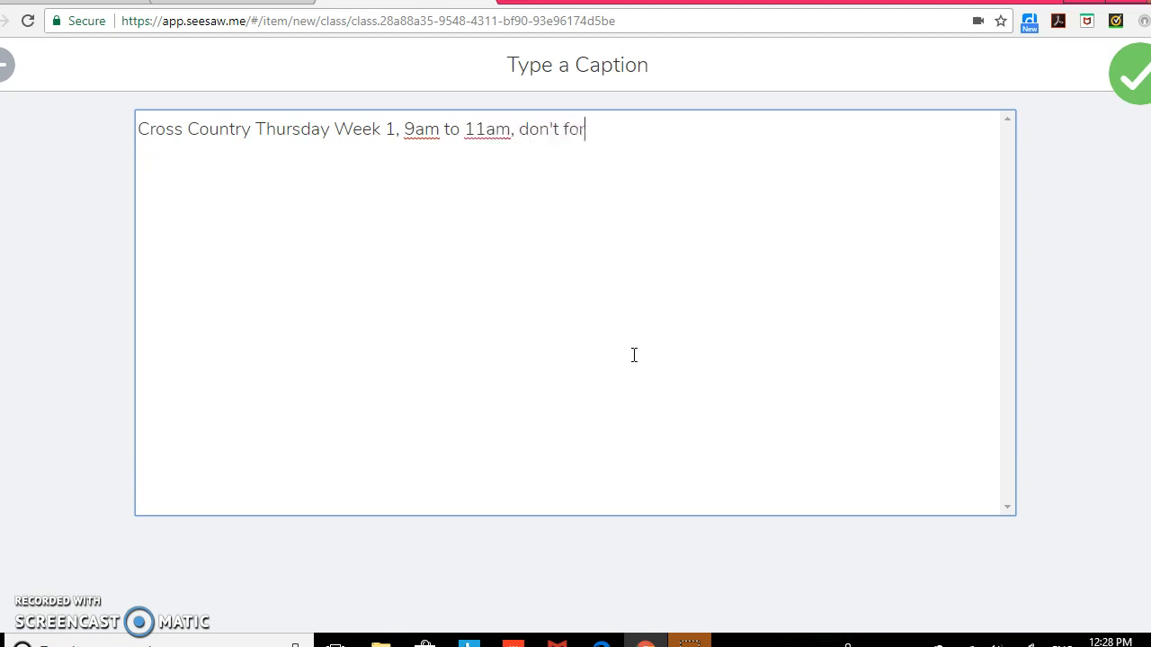
key("BackSpace")
type("get your runners!")
left_click(1135, 76)
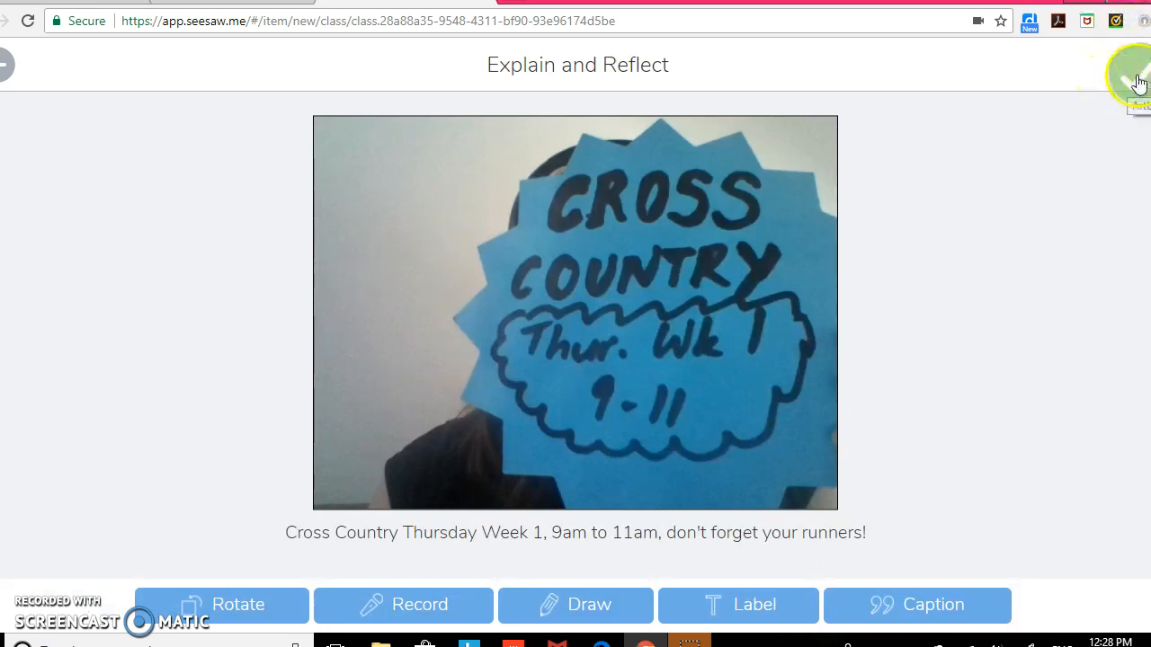
left_click(1136, 79)
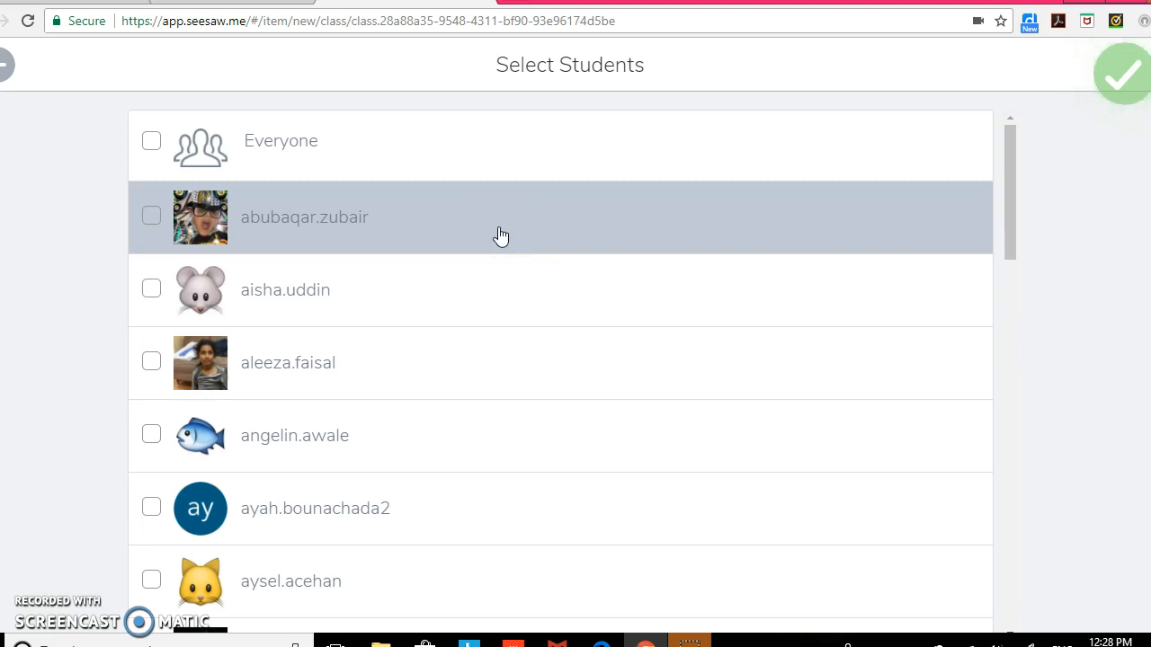
- Try tagging a few individual students in the post and removing some of them again
left_click(387, 235)
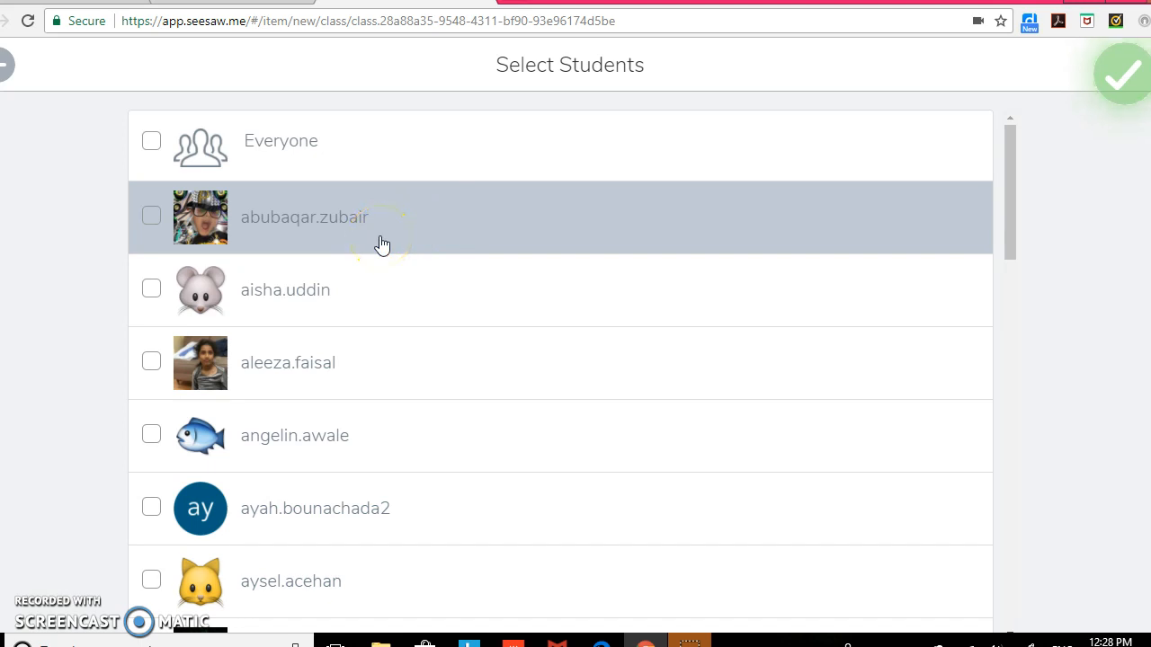
left_click(439, 358)
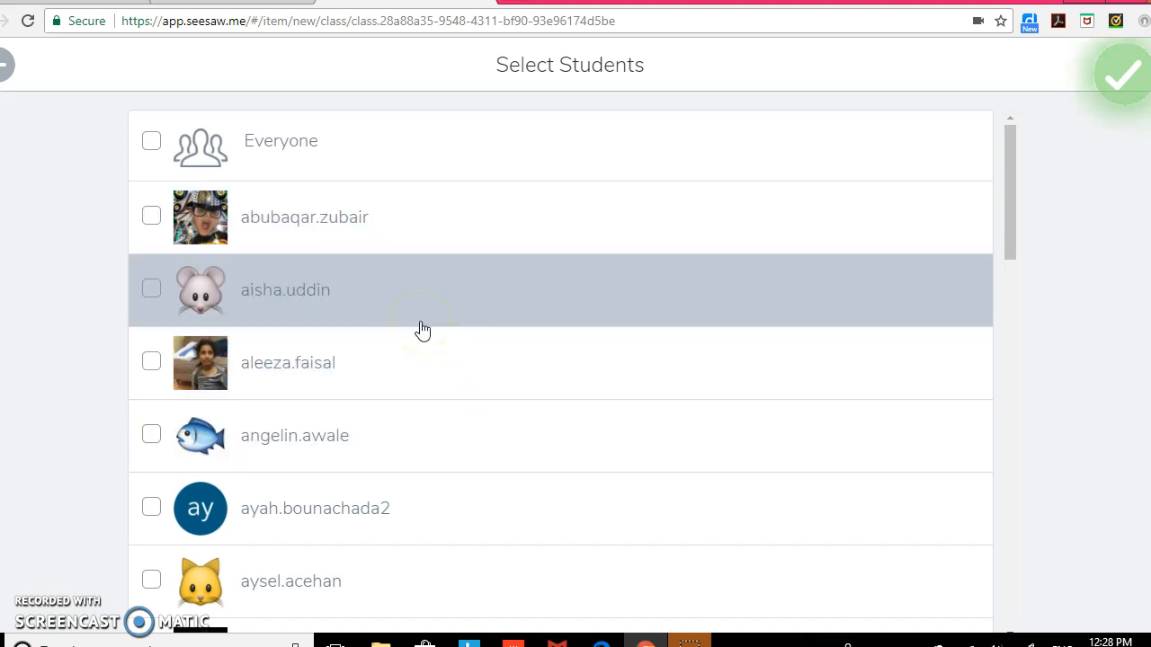
left_click(387, 416)
left_click(394, 384)
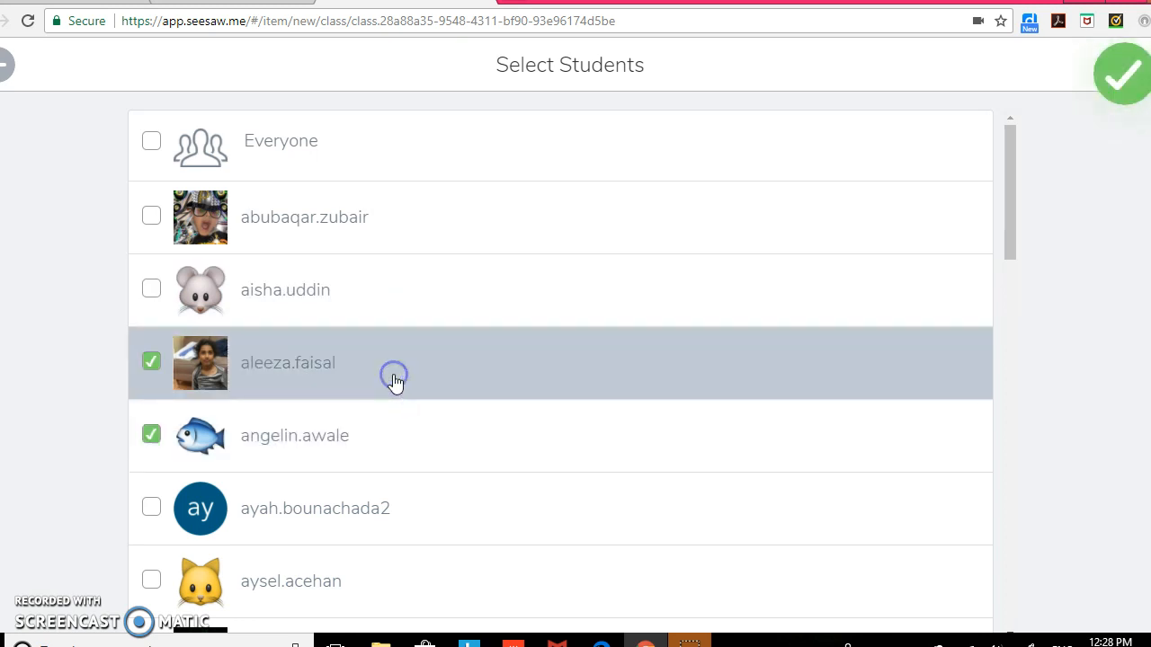
left_click(393, 384)
left_click(191, 457)
left_click(147, 437)
left_click(347, 462)
left_click(362, 392)
left_click(282, 580)
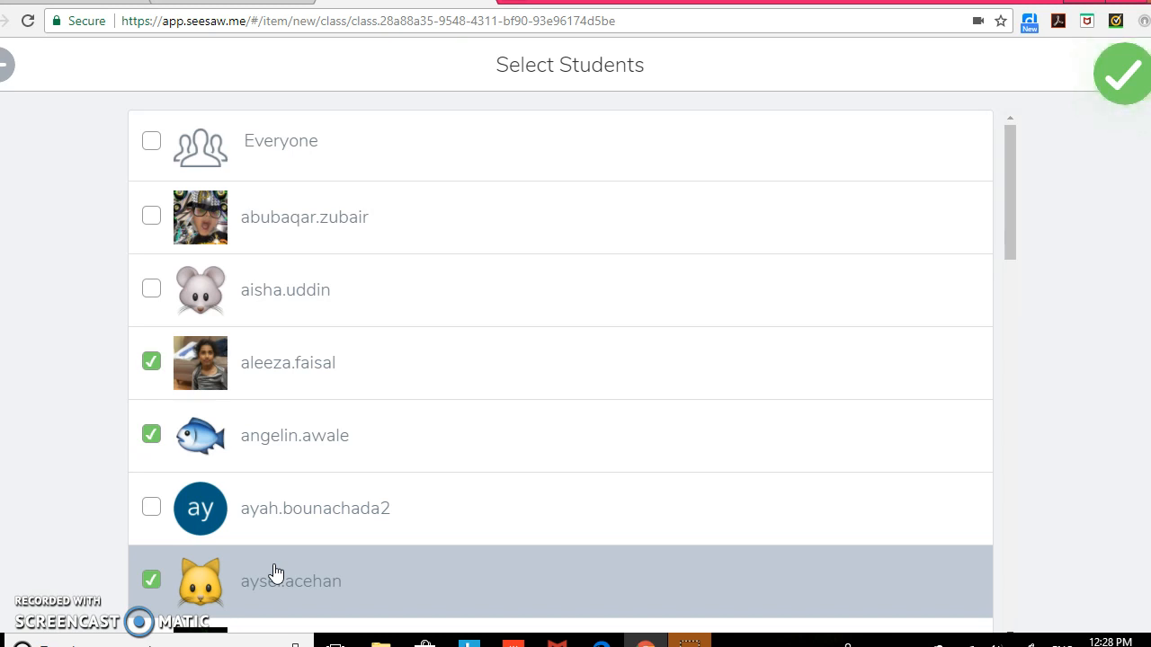
left_click(274, 572)
left_click(283, 431)
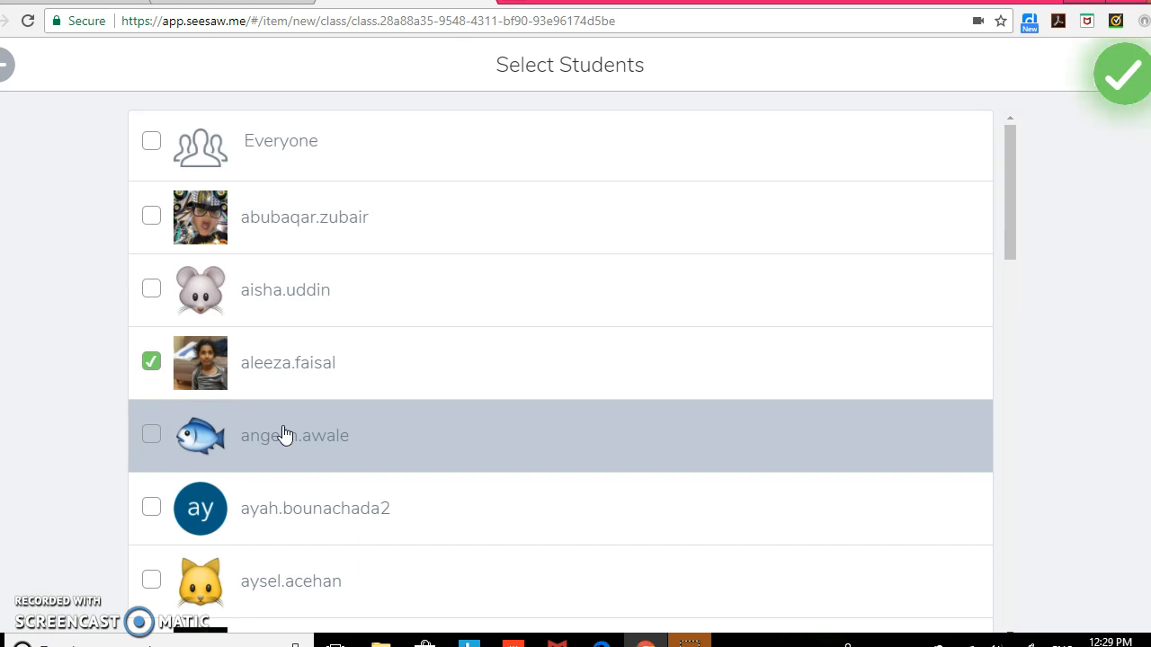
- Try toggling the Everyone selection on and off, and pick individual students instead
left_click(169, 148)
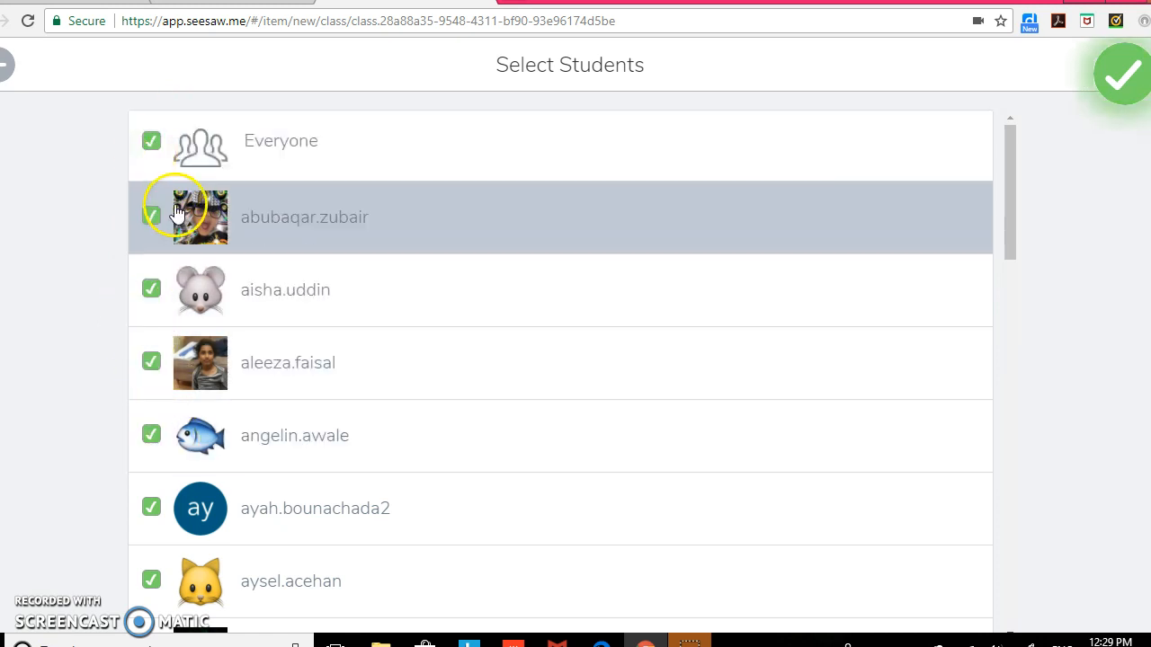
left_click(155, 142)
left_click(155, 142)
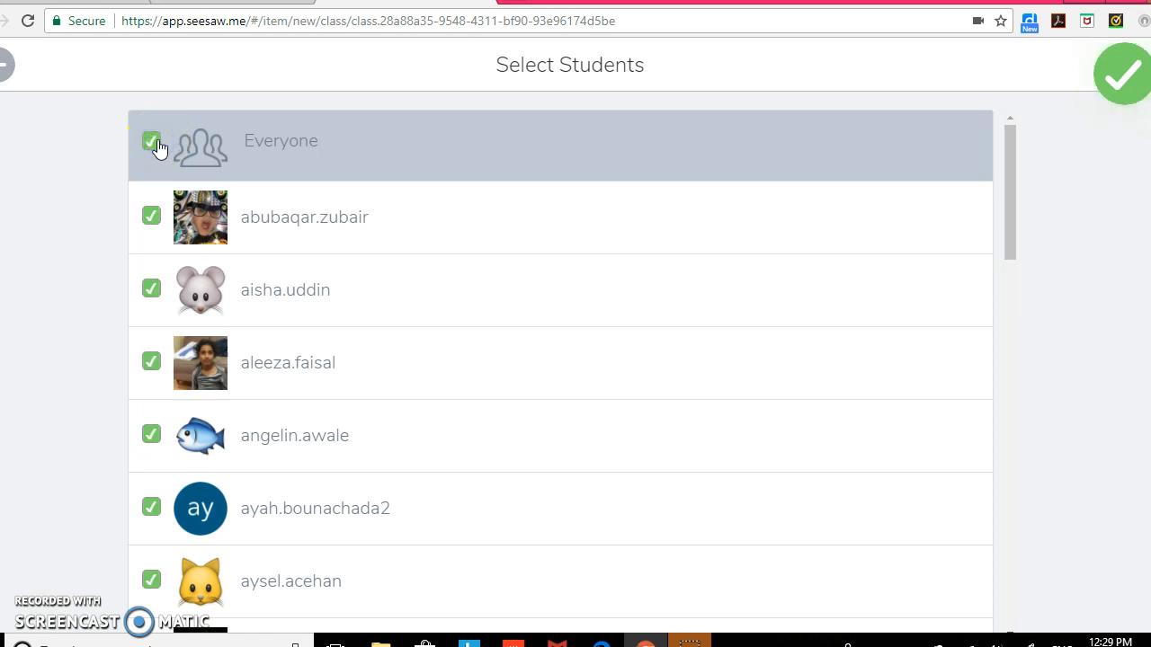
left_click(154, 142)
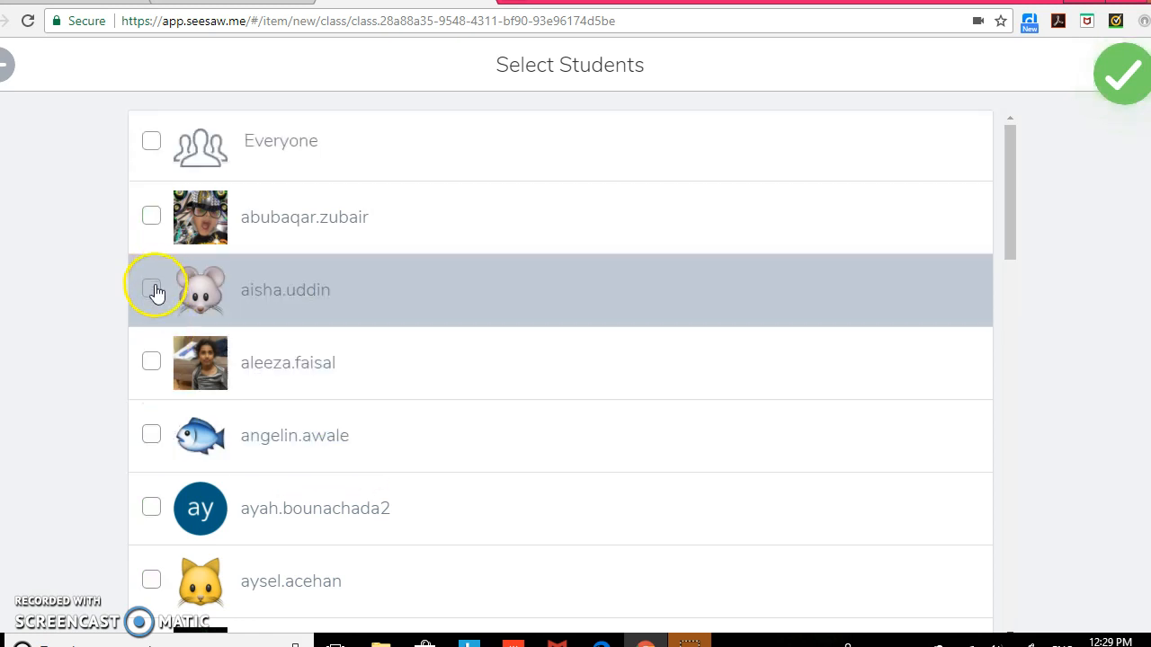
left_click(151, 288)
left_click(152, 361)
left_click(153, 435)
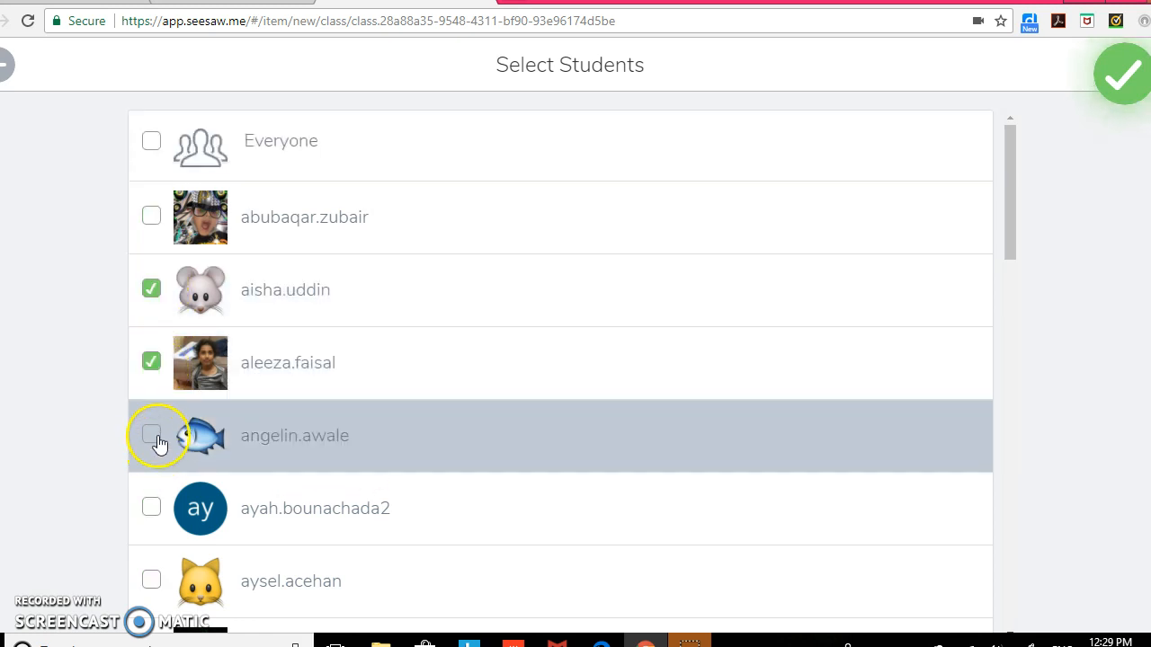
- Tag Everyone in the photo post and publish it to the class journal
left_click(150, 146)
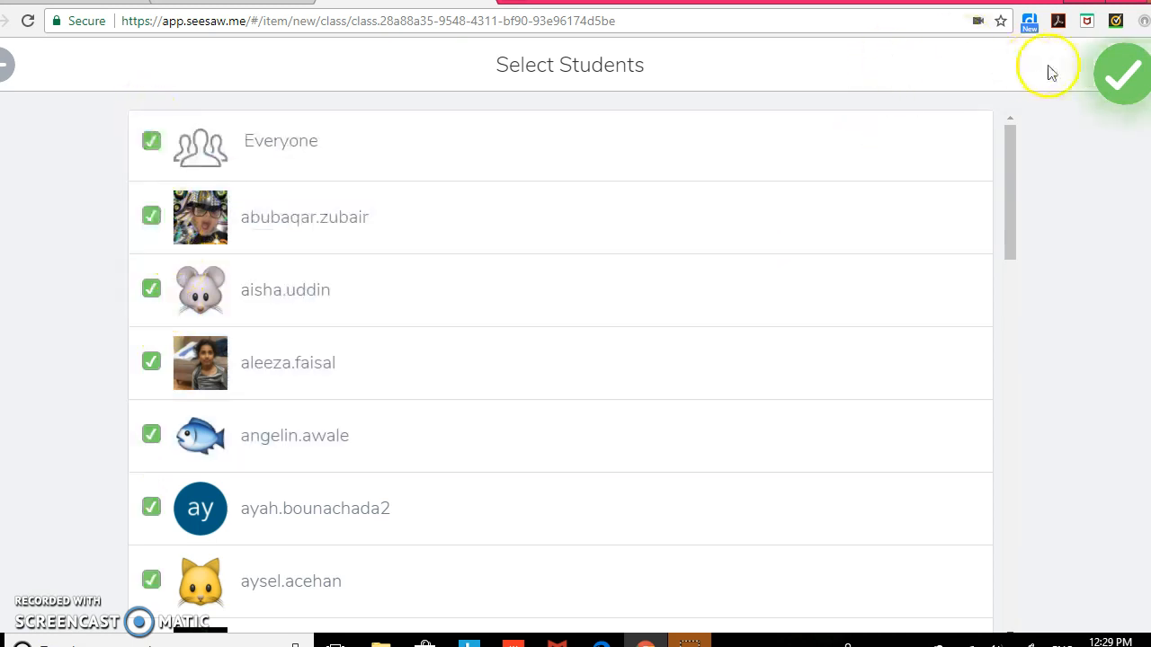
left_click(1115, 76)
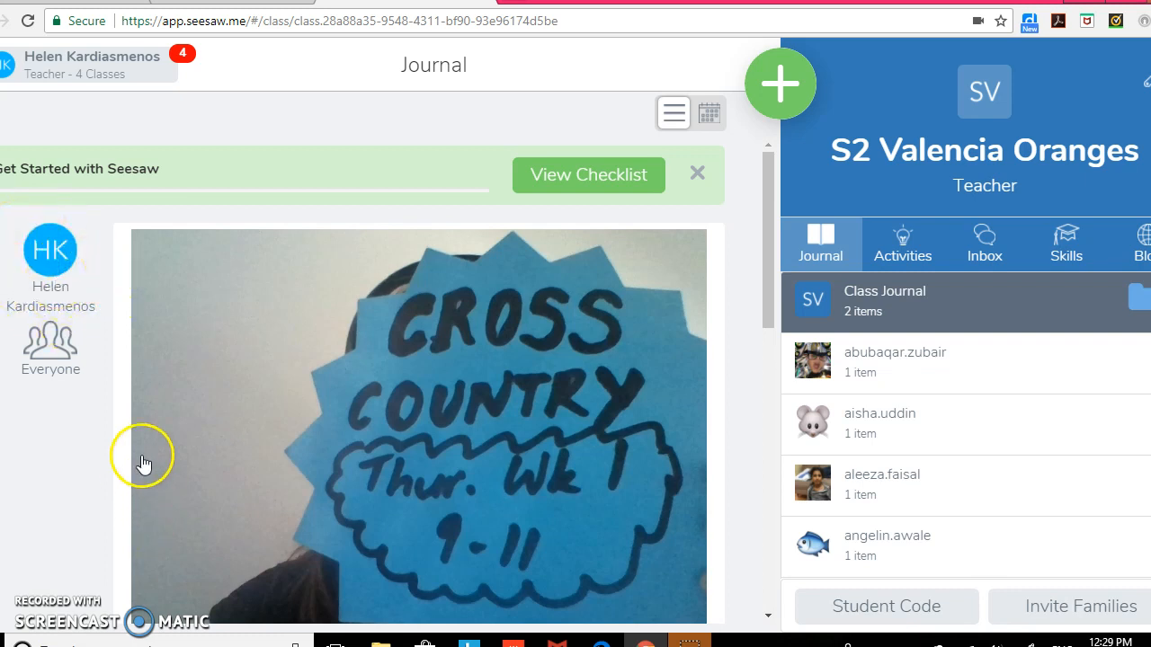
- Create a light grey folder named School Events and file the Cross Country post in it
scroll(621, 274, "down", 5)
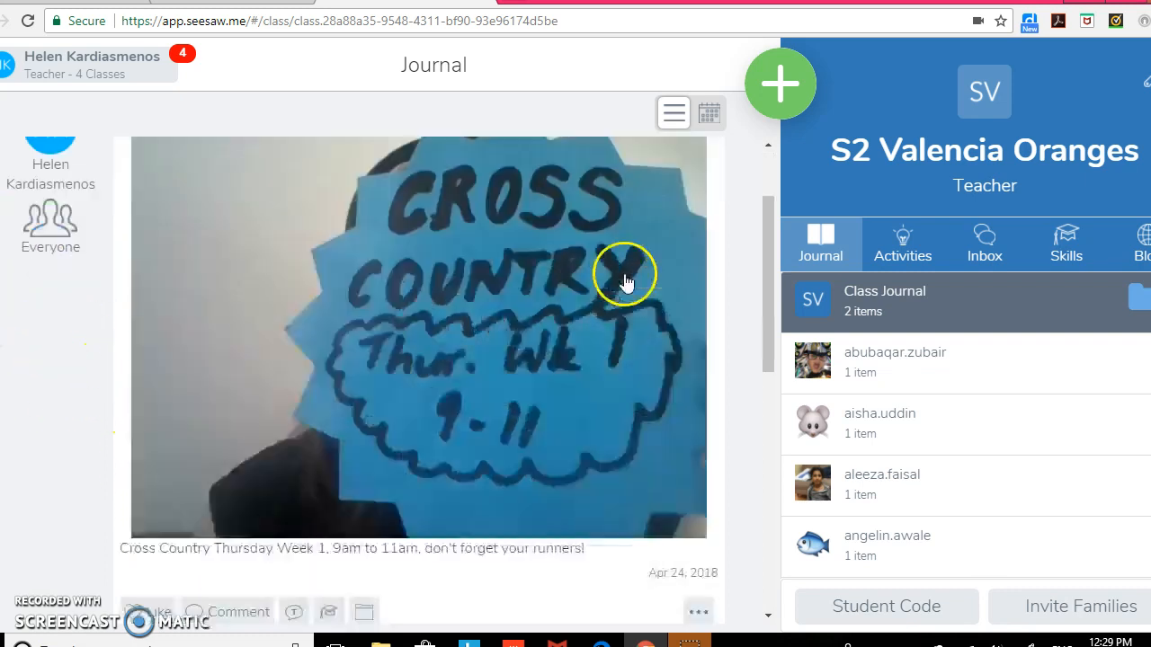
scroll(623, 284, "up", 4)
scroll(622, 284, "up", 1)
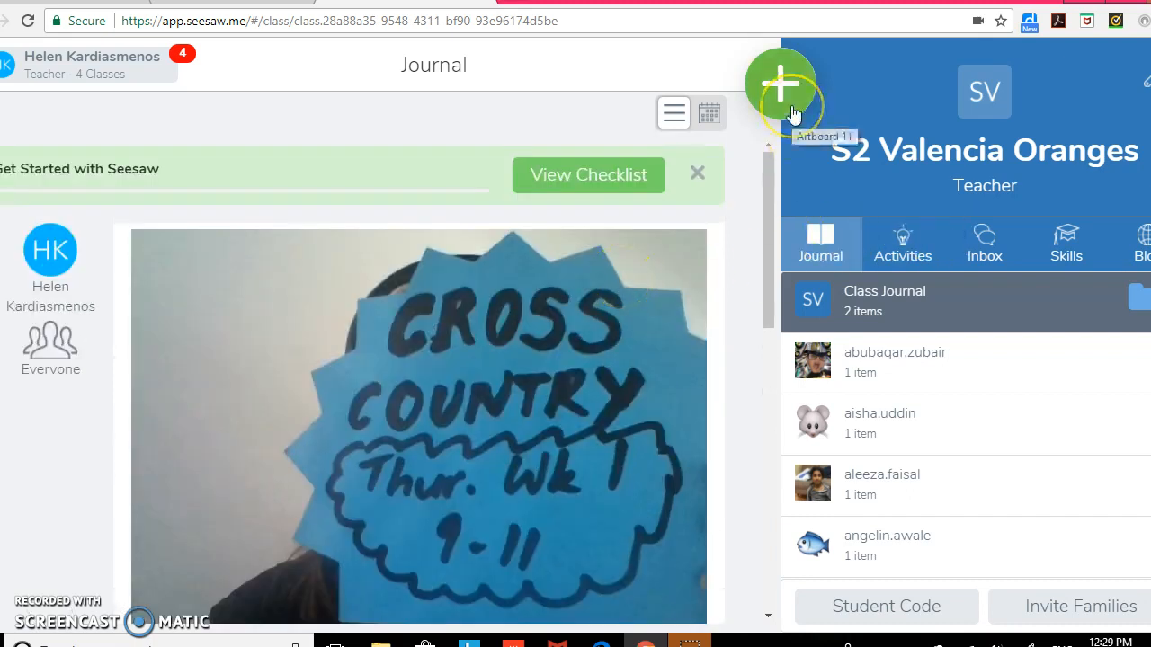
scroll(504, 404, "down", 6)
scroll(504, 404, "up", 4)
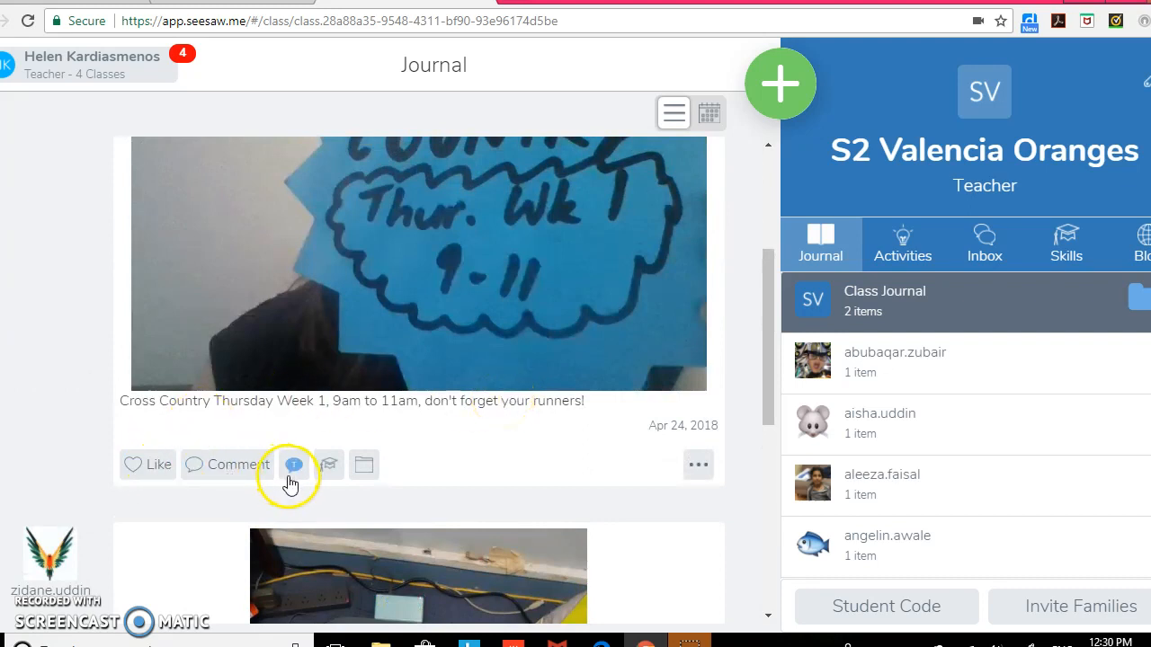
left_click(363, 467)
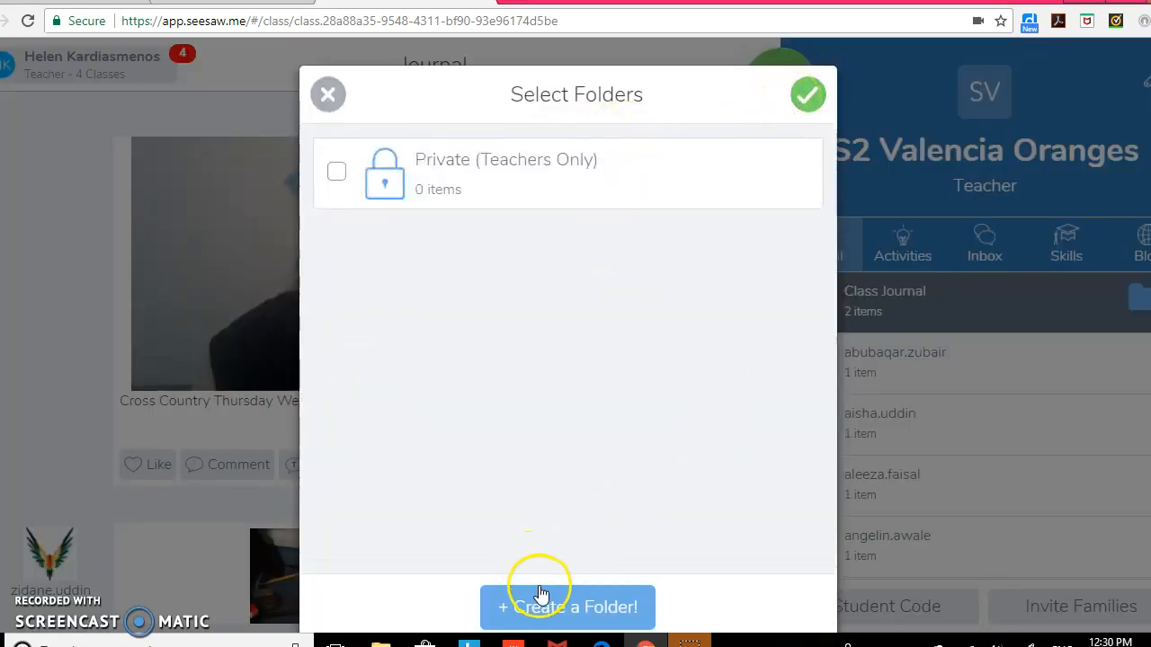
left_click(540, 620)
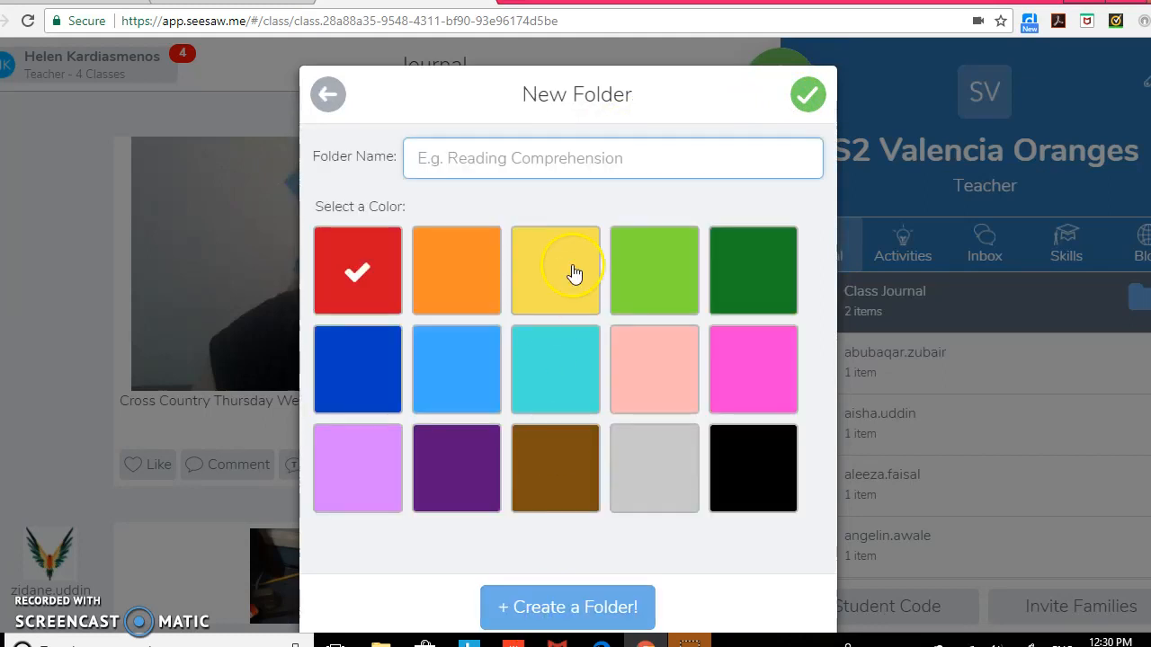
type("School Events")
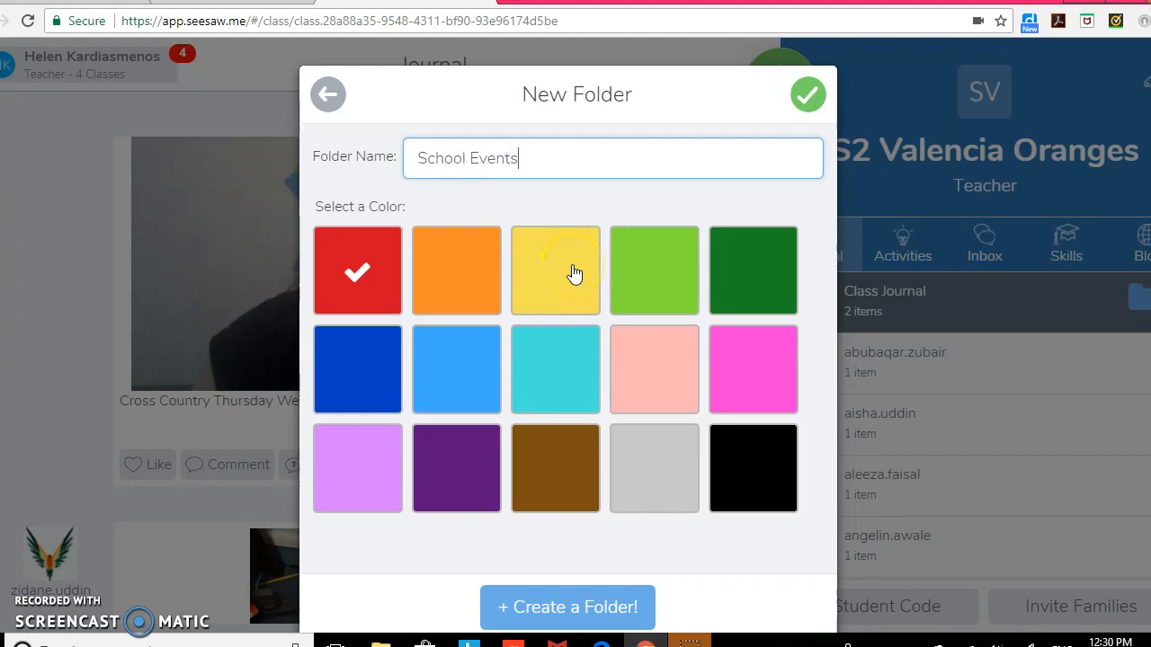
left_click(679, 495)
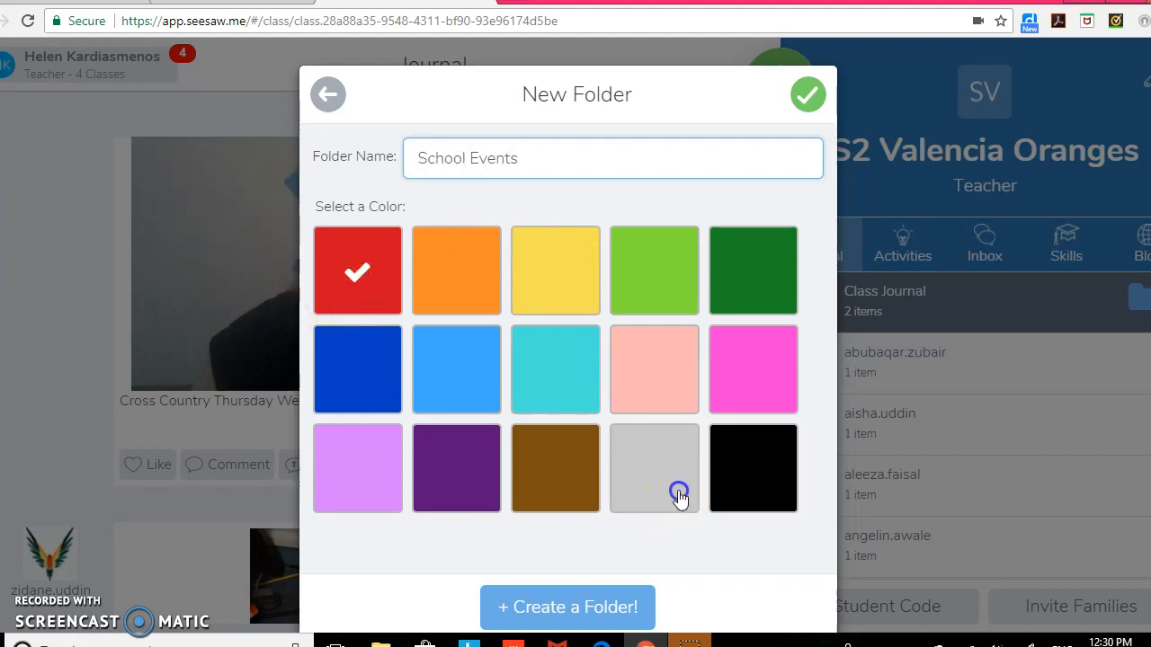
left_click(627, 613)
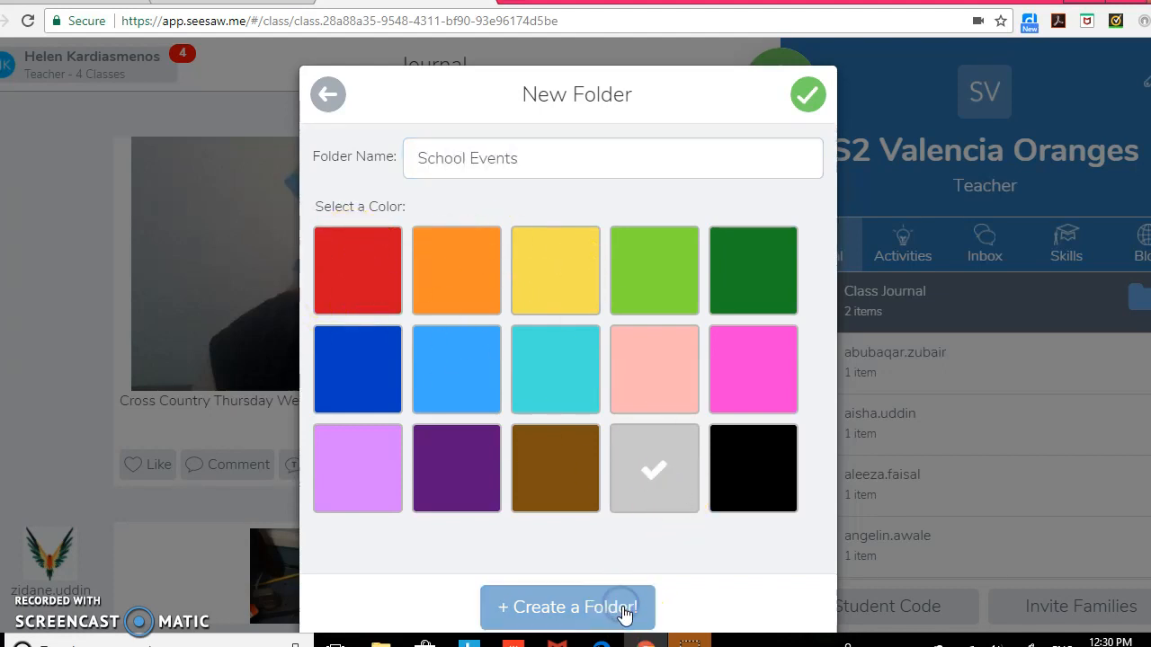
left_click(809, 94)
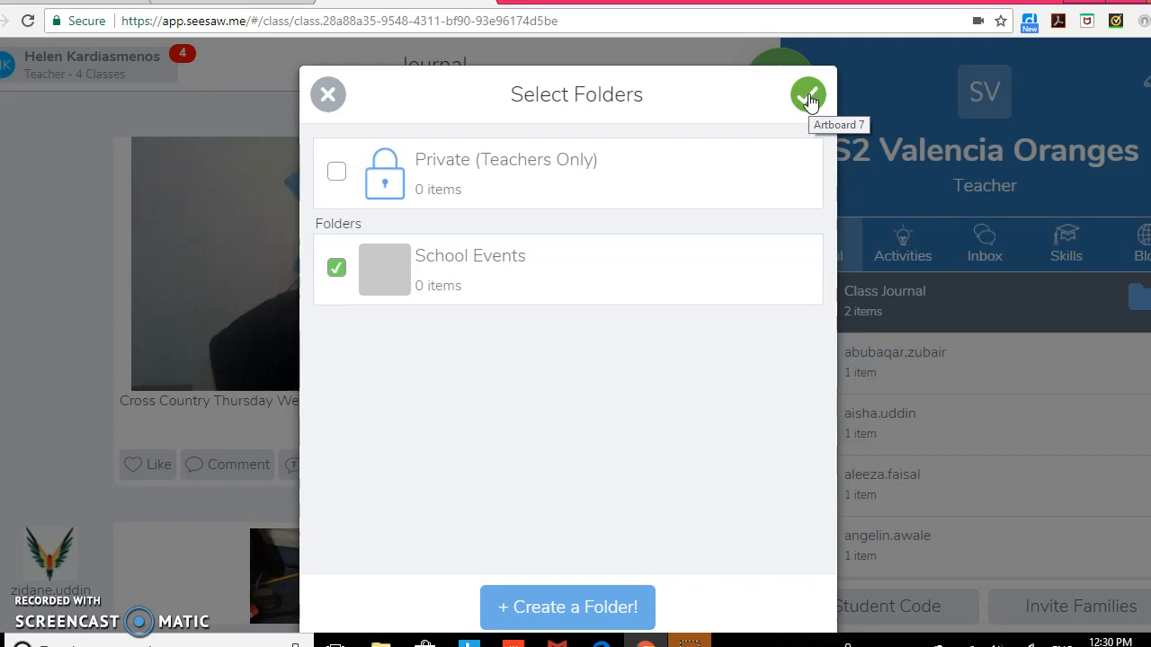
left_click(808, 95)
left_click(266, 450)
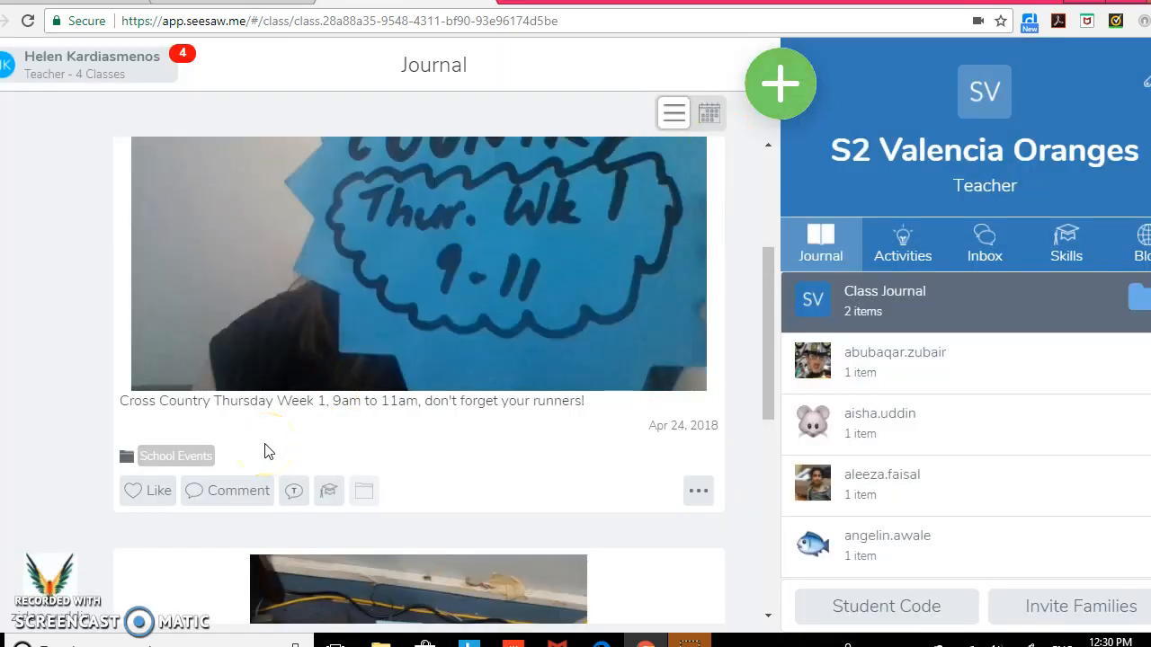